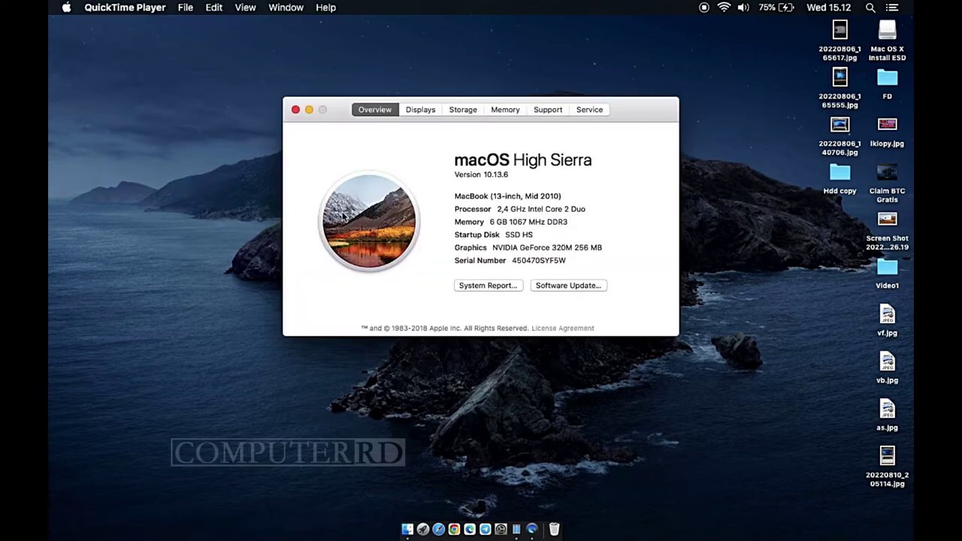
- Close the system information window and open Disk Utility
left_click(296, 110)
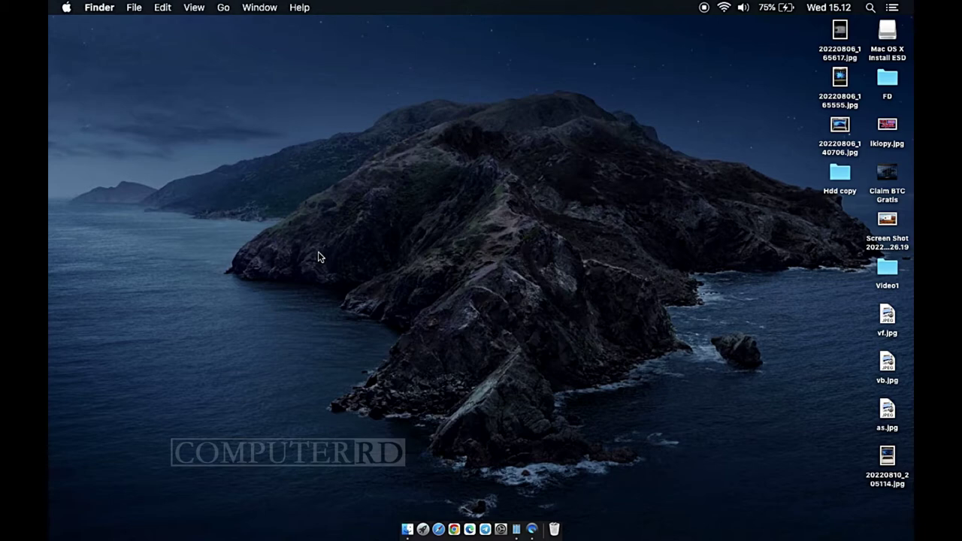
key("super+space")
type("d")
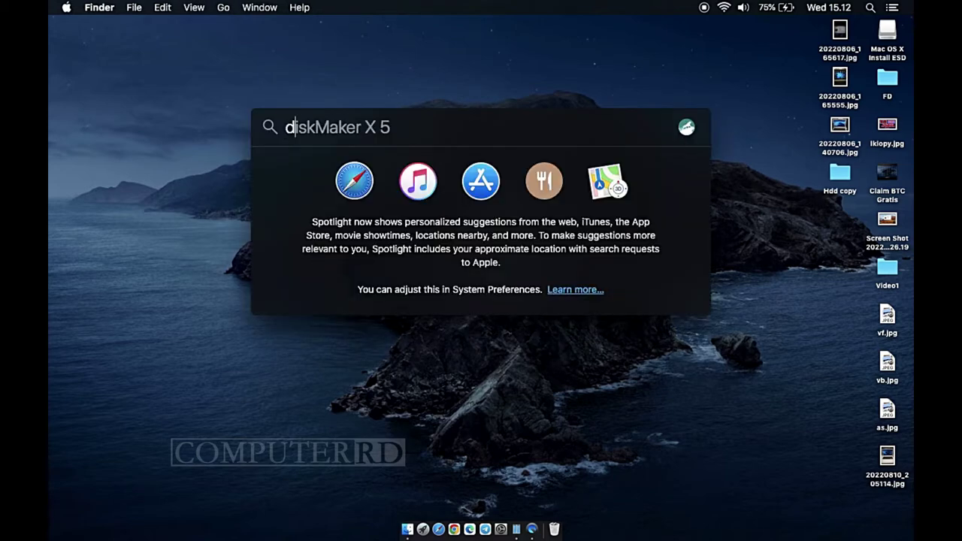
type("isk")
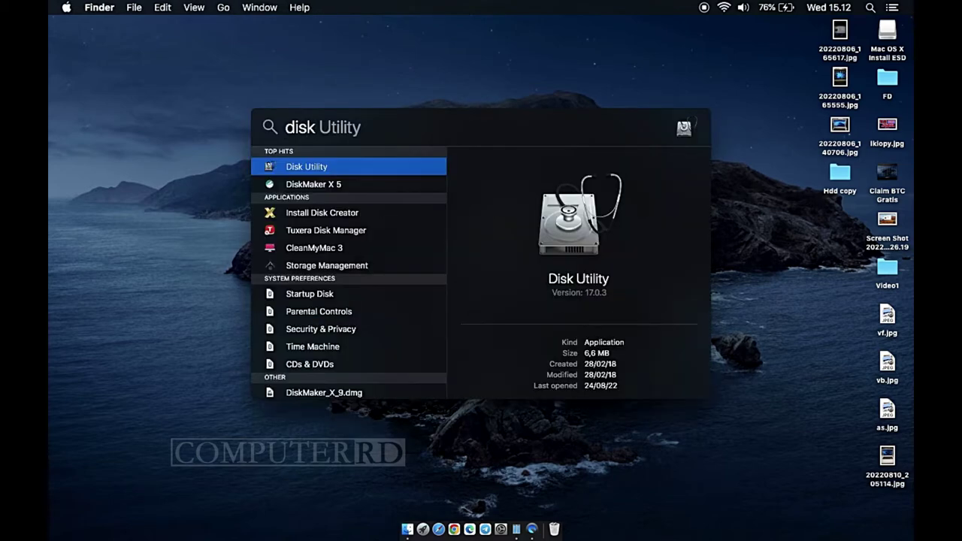
key("Return")
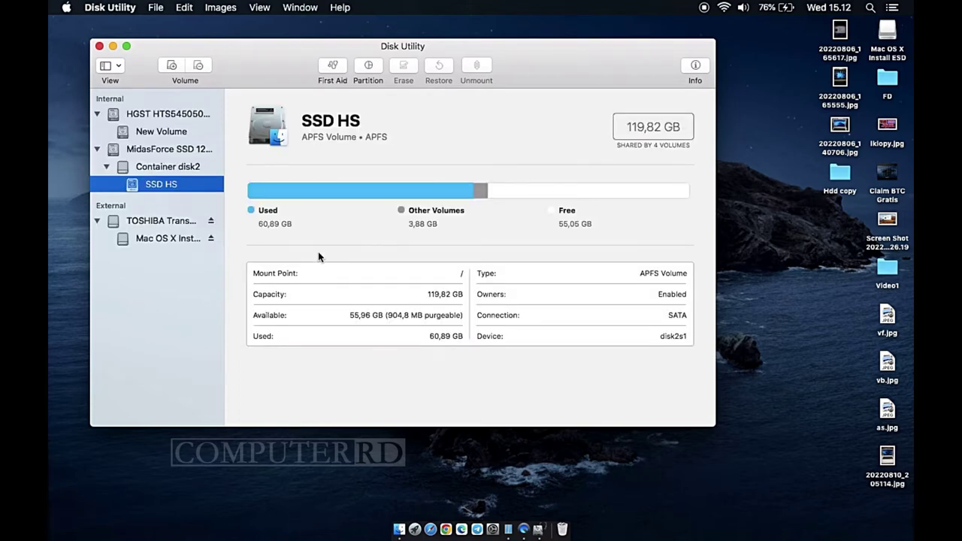
- Erase the external TOSHIBA TransMemory Media drive as Mac OS Extended (Journaled) with GUID Partition Map, named Untitled, and select its new volume
left_click(169, 225)
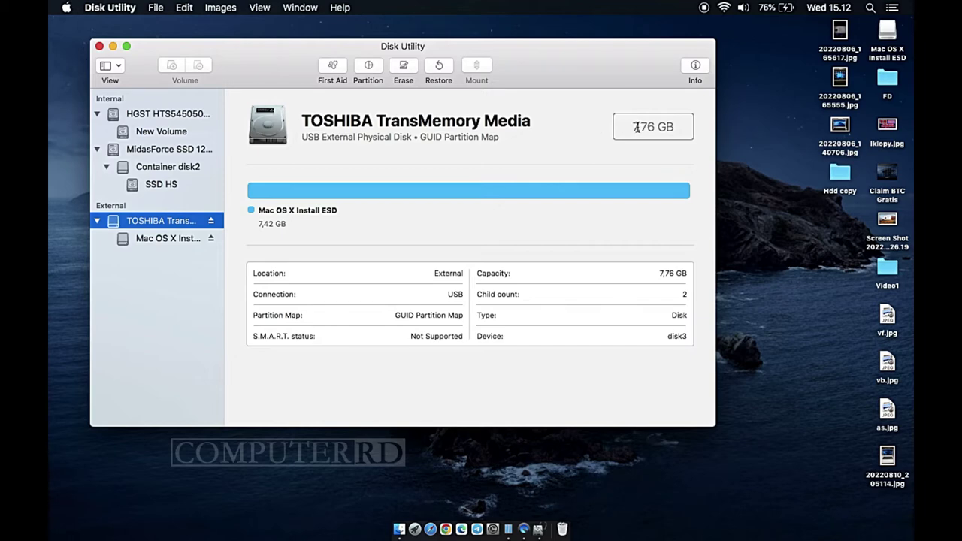
left_click_drag(636, 127, 656, 127)
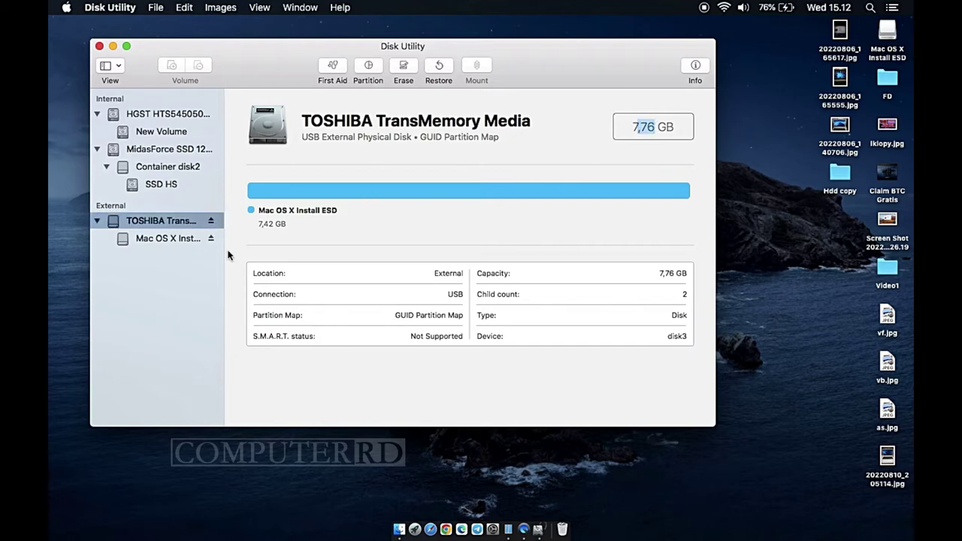
left_click(180, 295)
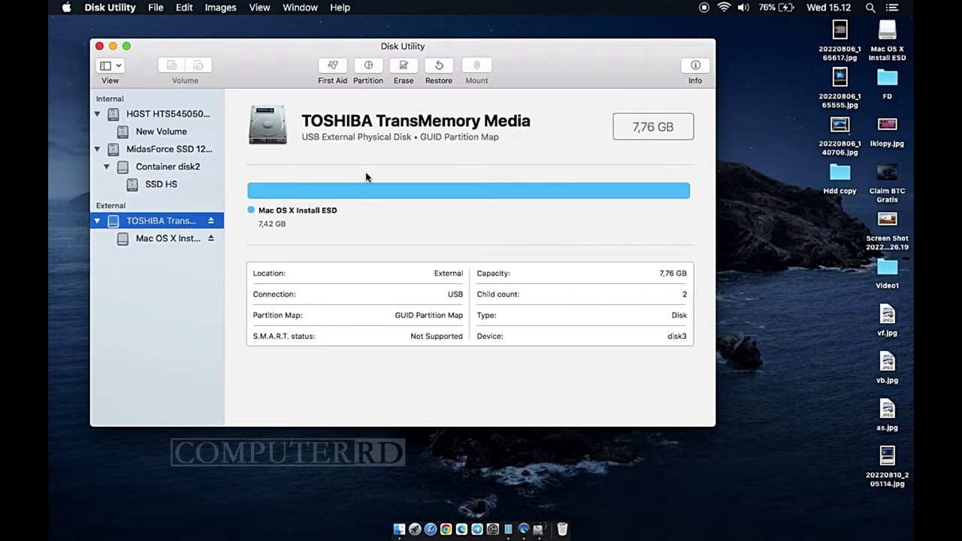
left_click(403, 67)
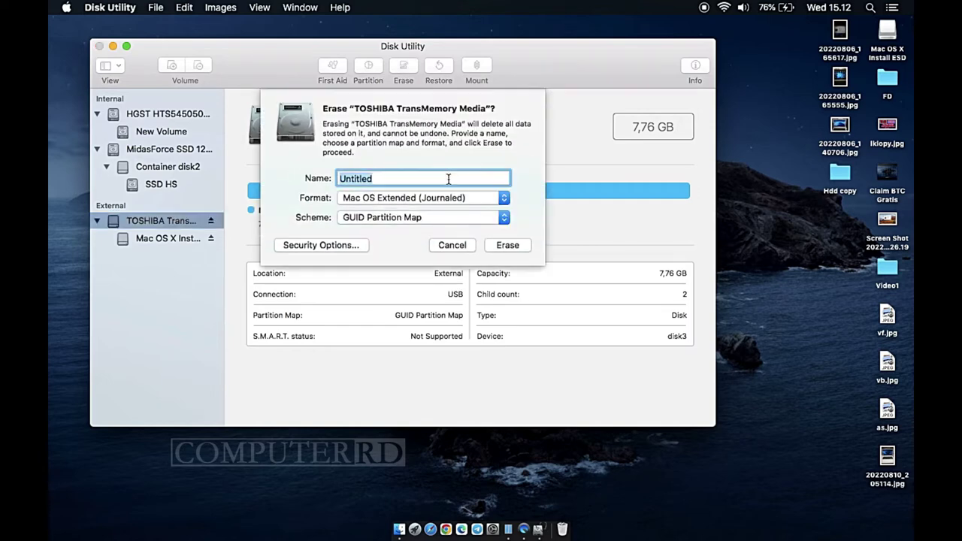
left_click(466, 197)
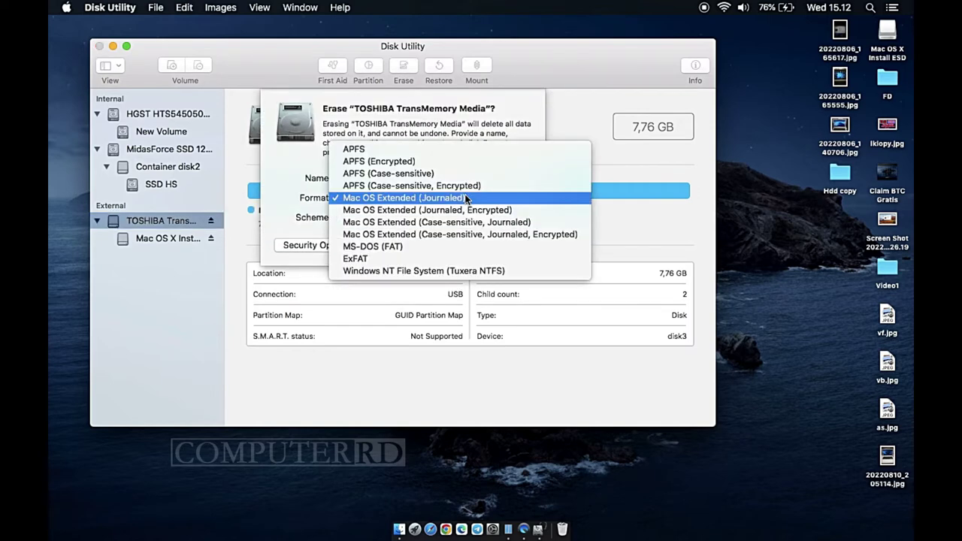
left_click(465, 197)
left_click(471, 219)
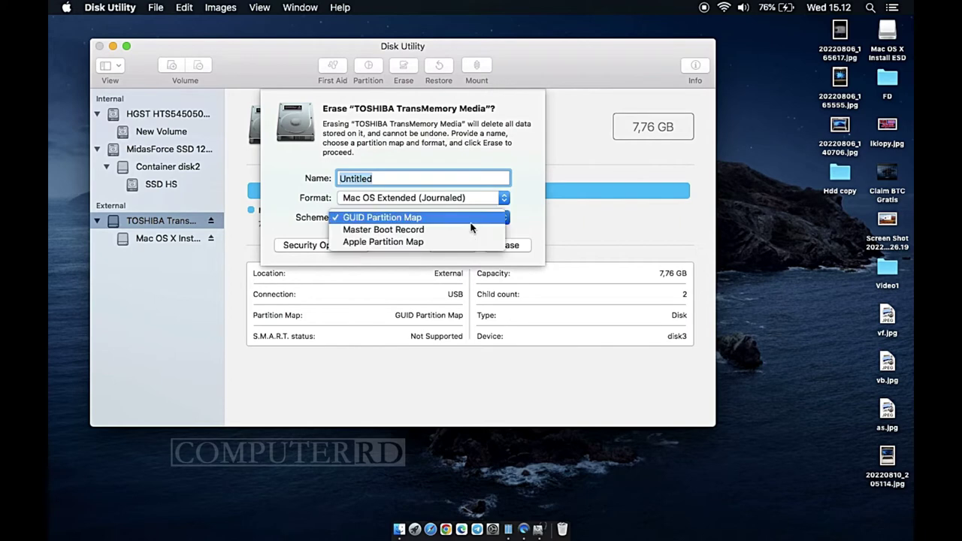
left_click(471, 222)
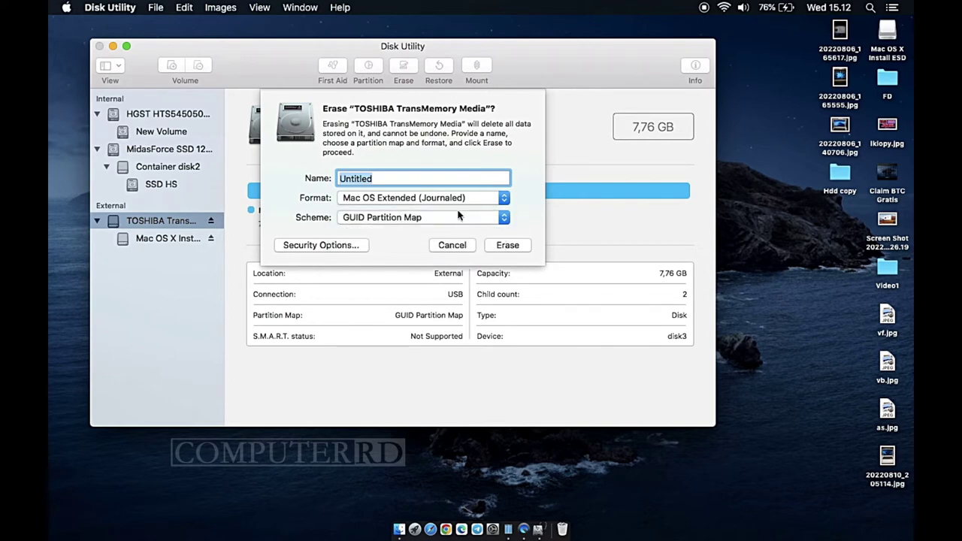
left_click(501, 245)
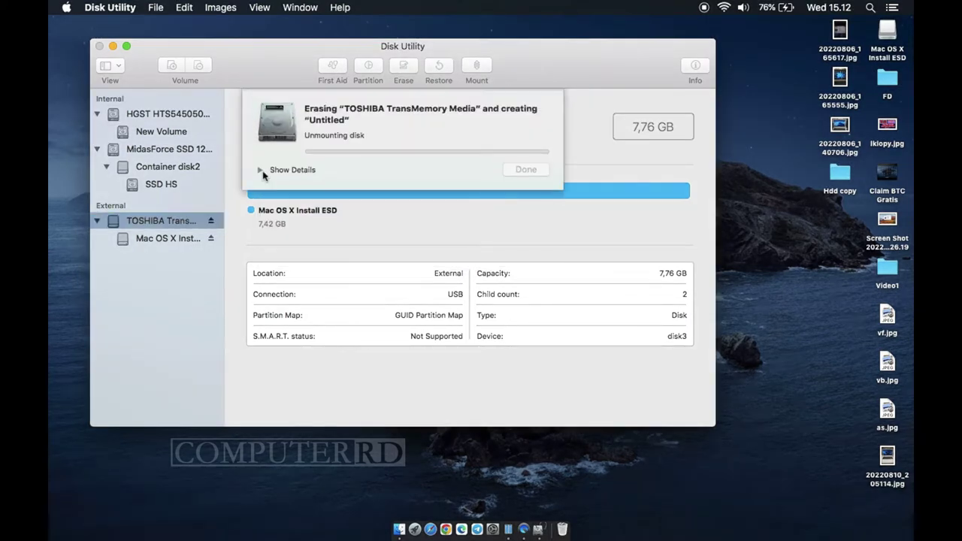
left_click(262, 172)
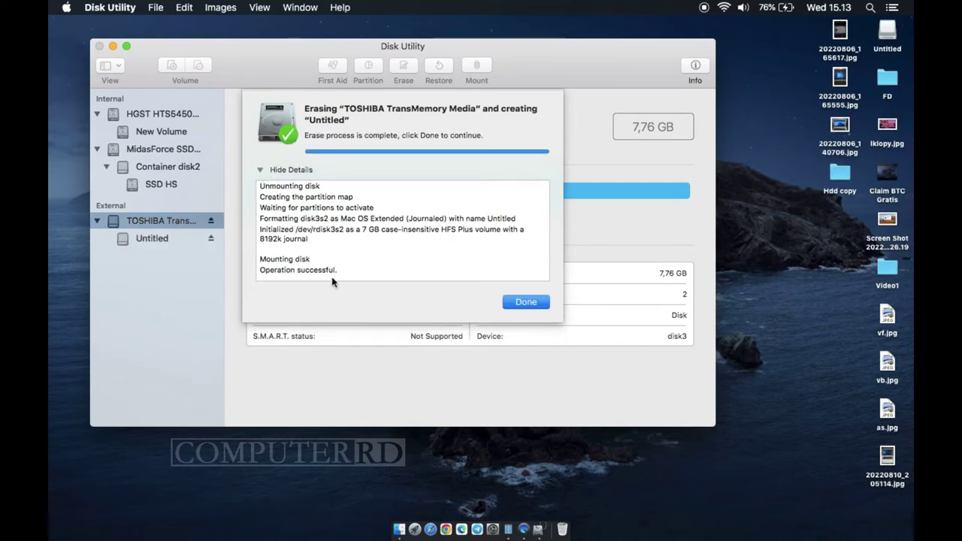
left_click(524, 301)
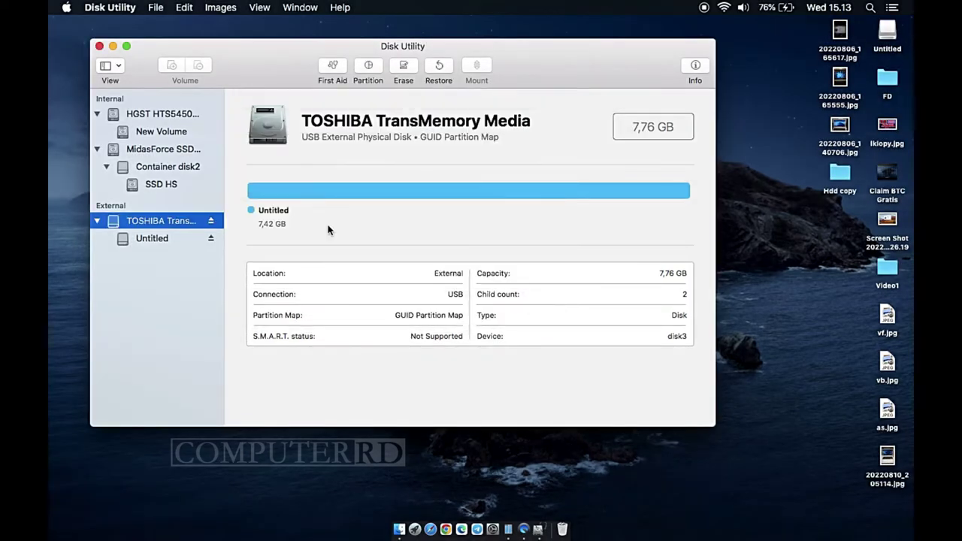
left_click(145, 239)
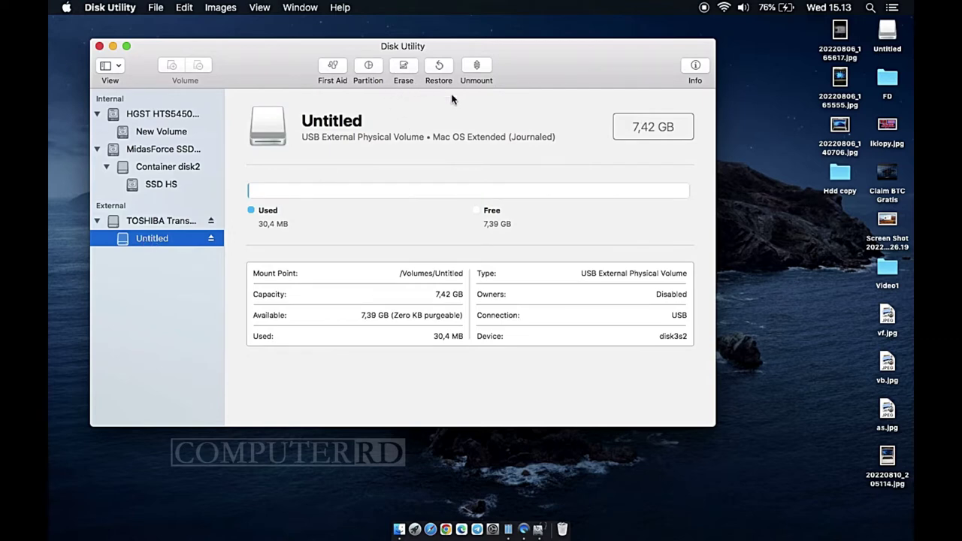
- Switch to Finder and show the package contents of Install Mac OS X Lion from the Applications folder
left_click(399, 529)
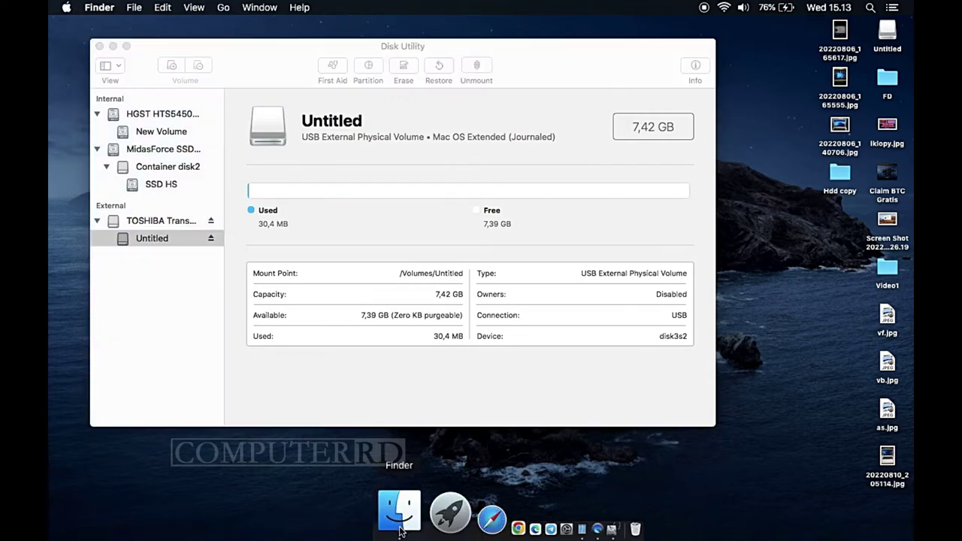
left_click(225, 96)
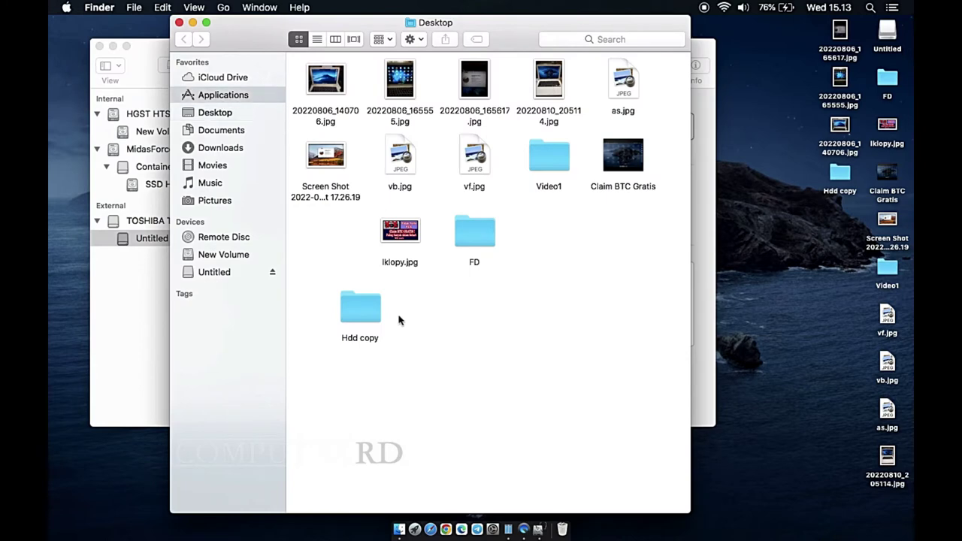
scroll(398, 319, "down", 5)
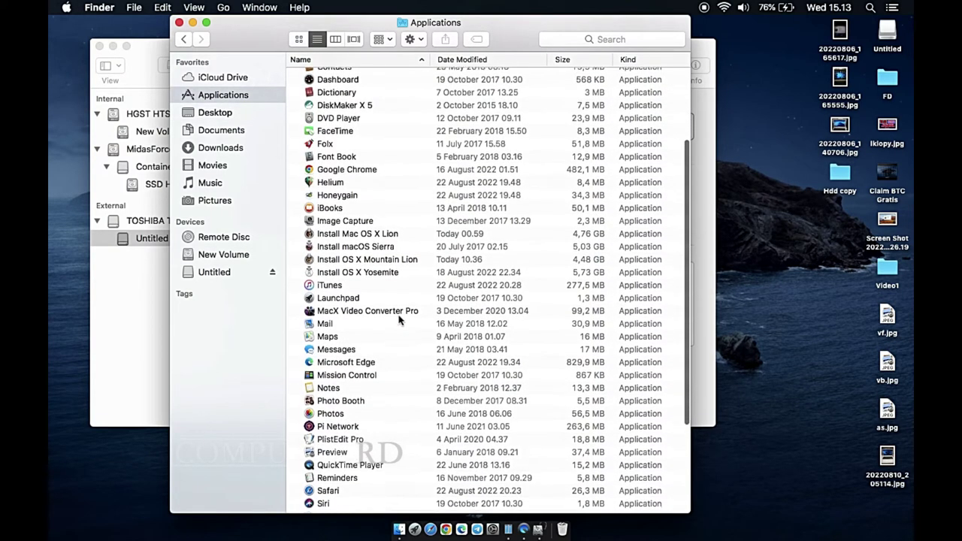
left_click(376, 257)
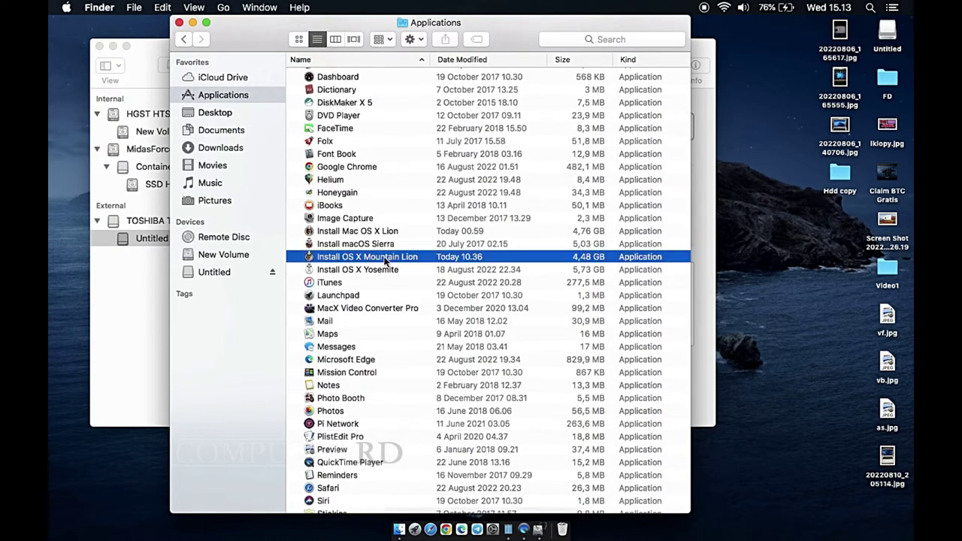
left_click(363, 233)
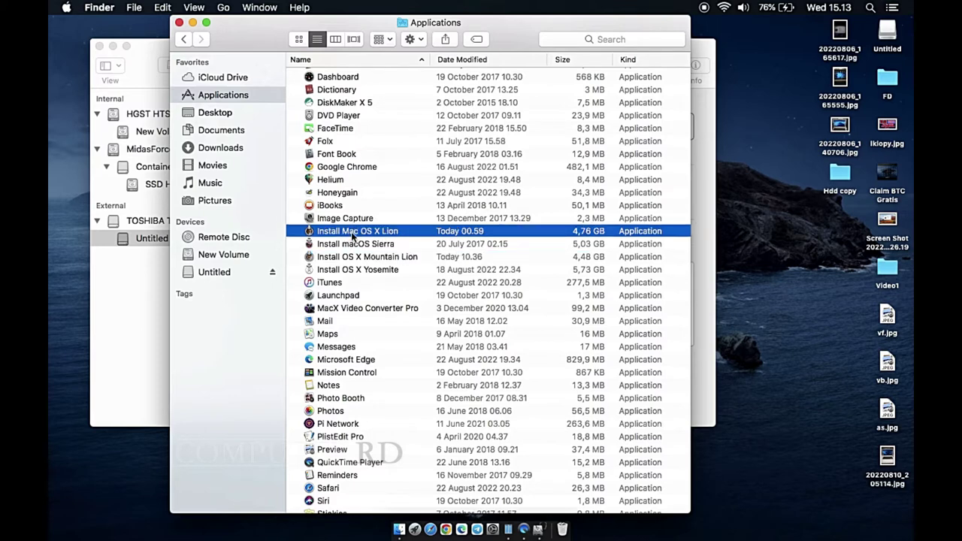
right_click(352, 235)
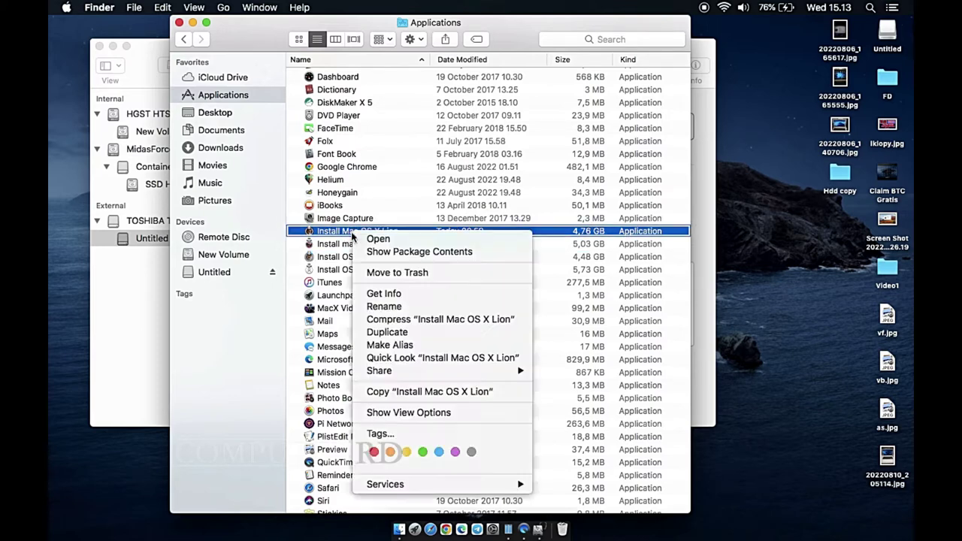
left_click(443, 253)
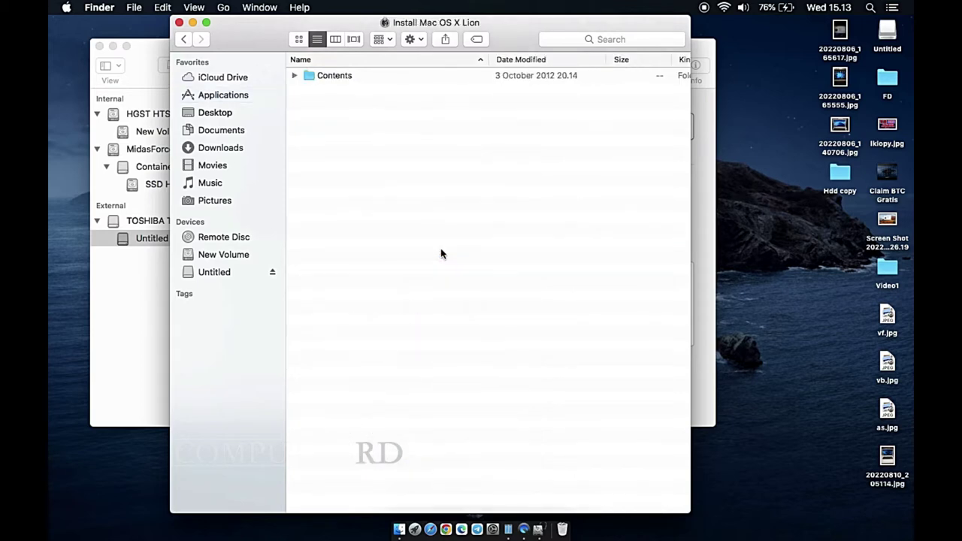
- Mount InstallESD.dmg from the package's Contents/SharedSupport folder and close the mounted image's window
left_click(294, 75)
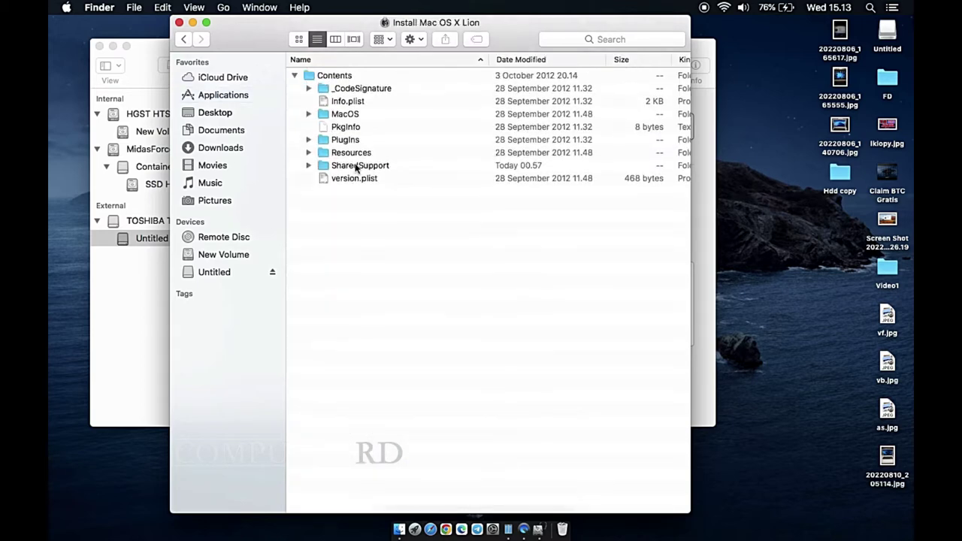
left_click(344, 170)
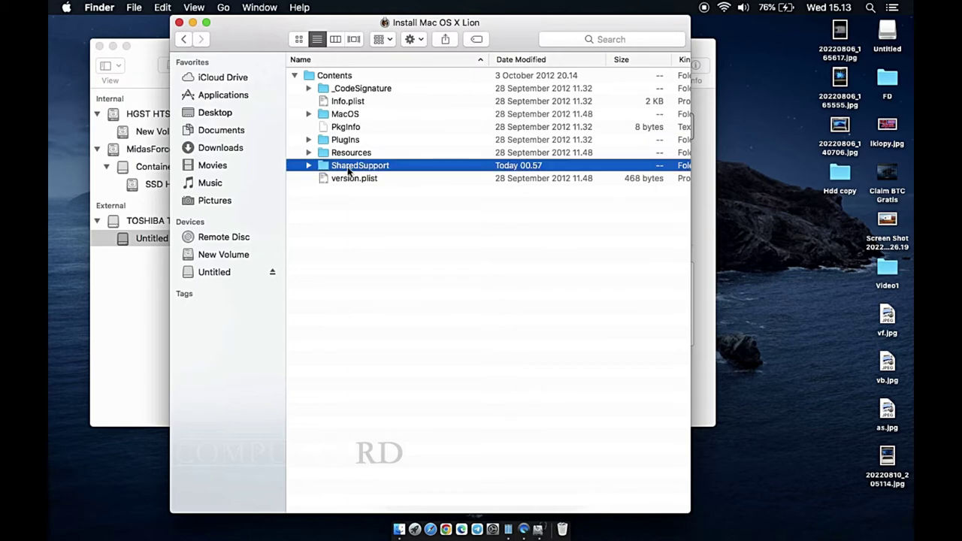
left_click(308, 165)
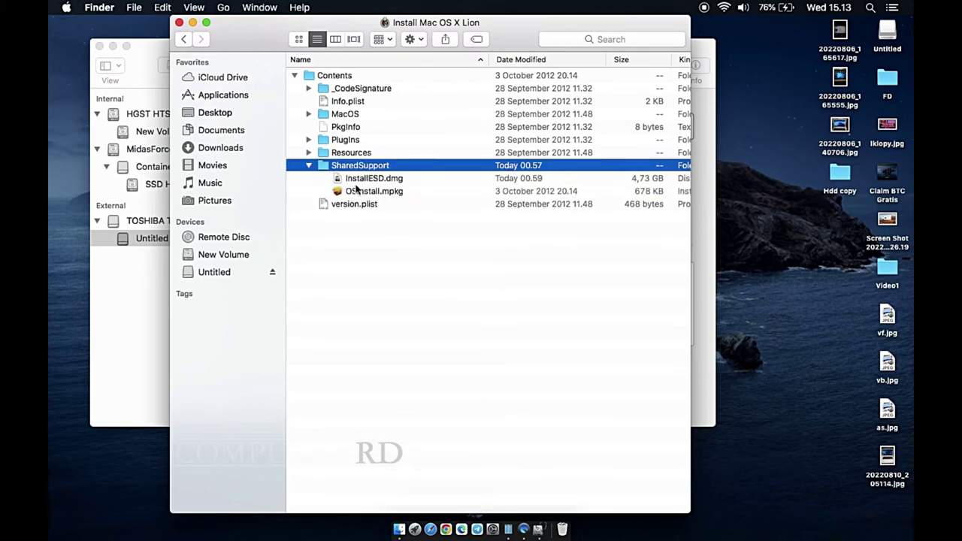
left_click(401, 180)
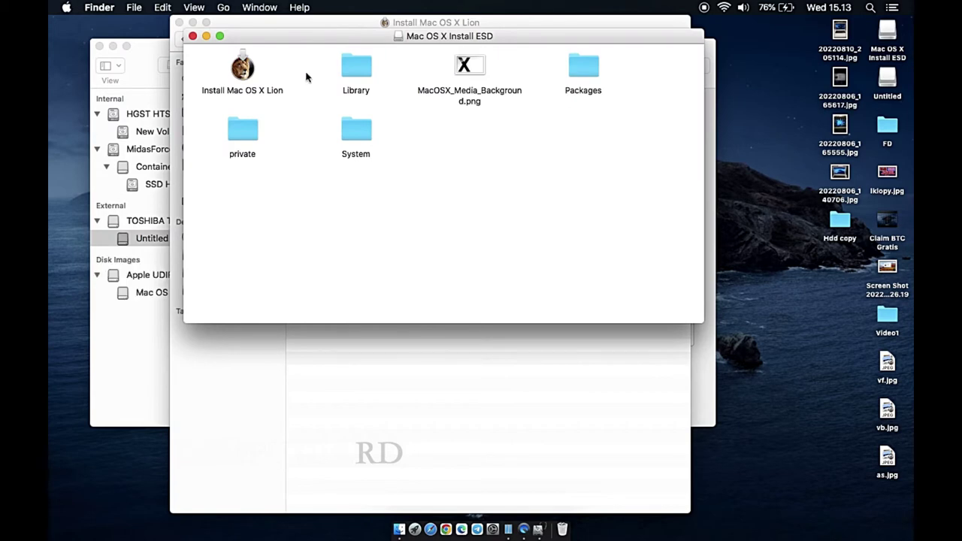
left_click_drag(292, 37, 502, 156)
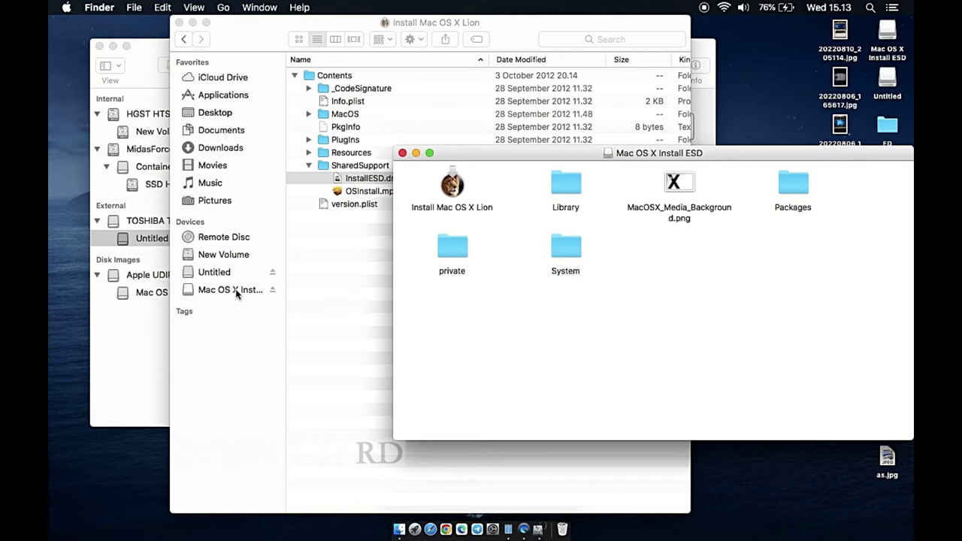
left_click(403, 154)
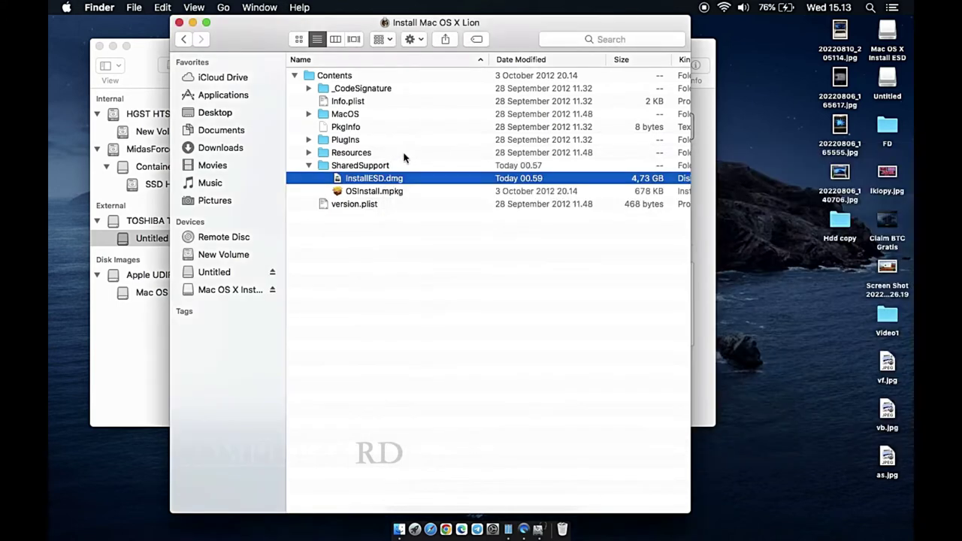
- Return to Disk Utility and start a restore onto the Untitled volume of the TOSHIBA drive
left_click(152, 391)
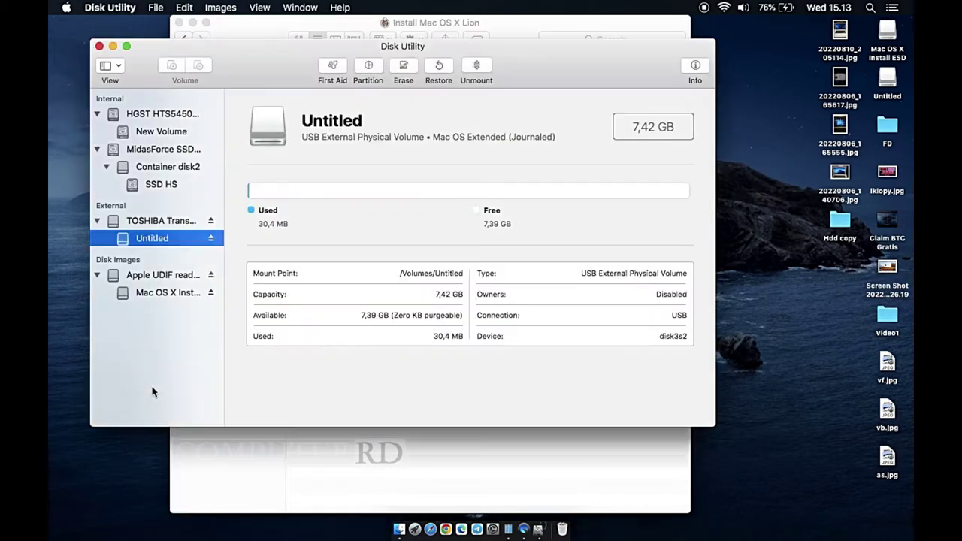
left_click(172, 223)
left_click(169, 239)
left_click(440, 68)
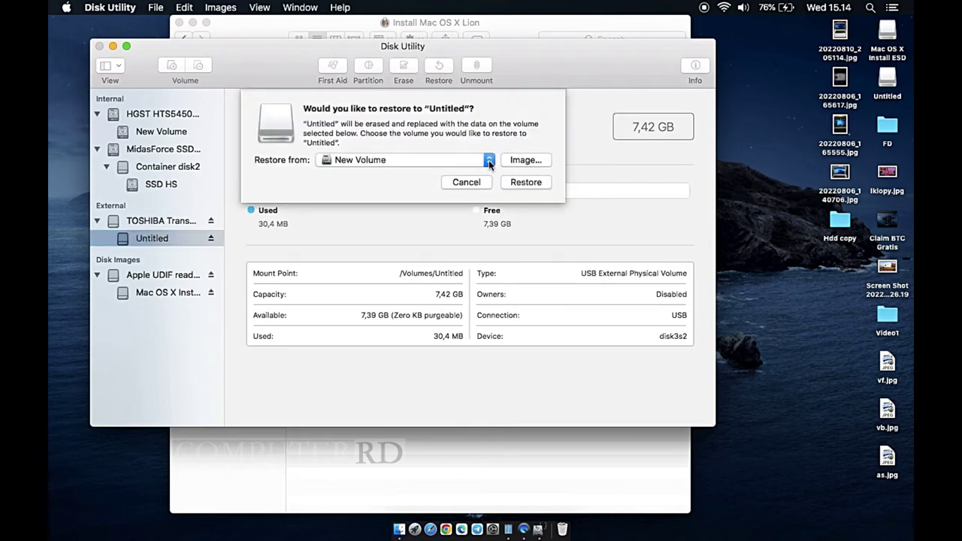
left_click(524, 161)
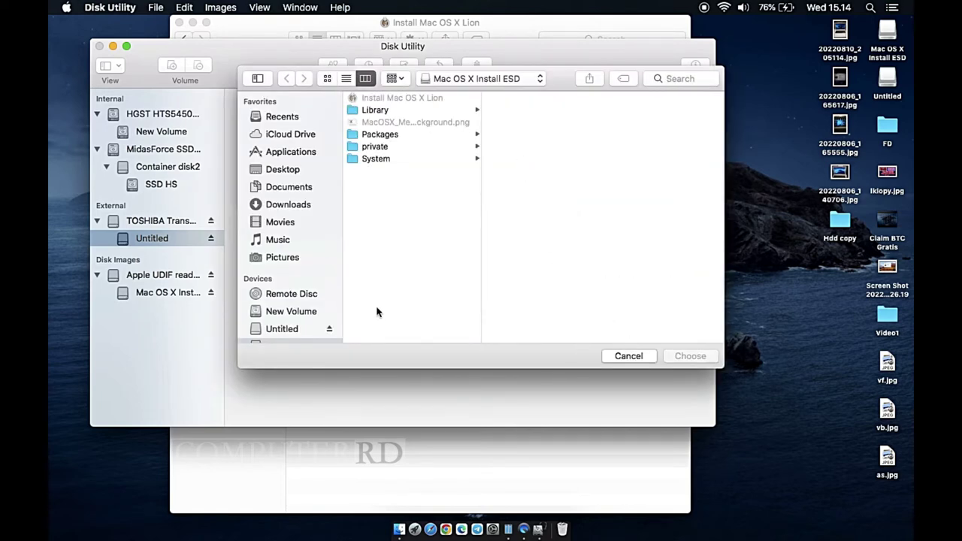
scroll(294, 308, "down", 3)
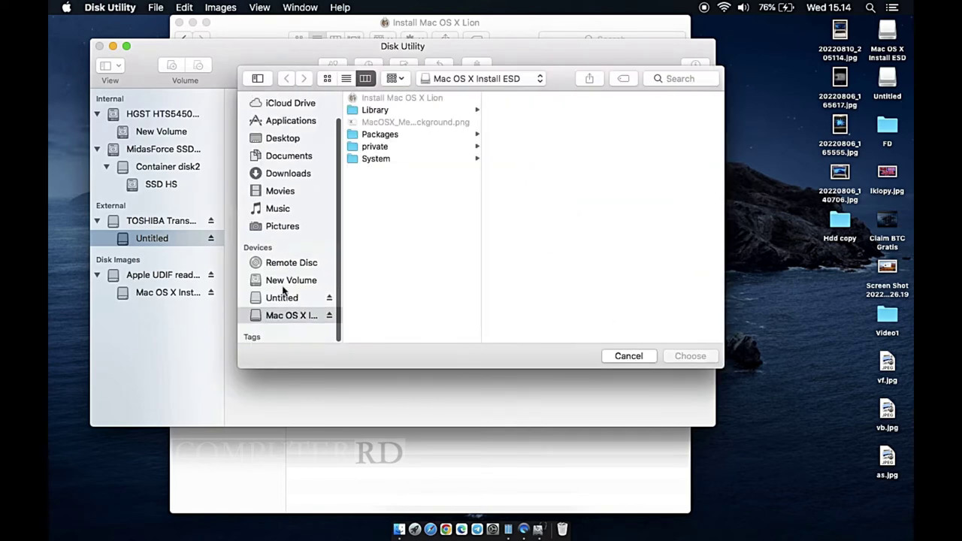
left_click(611, 356)
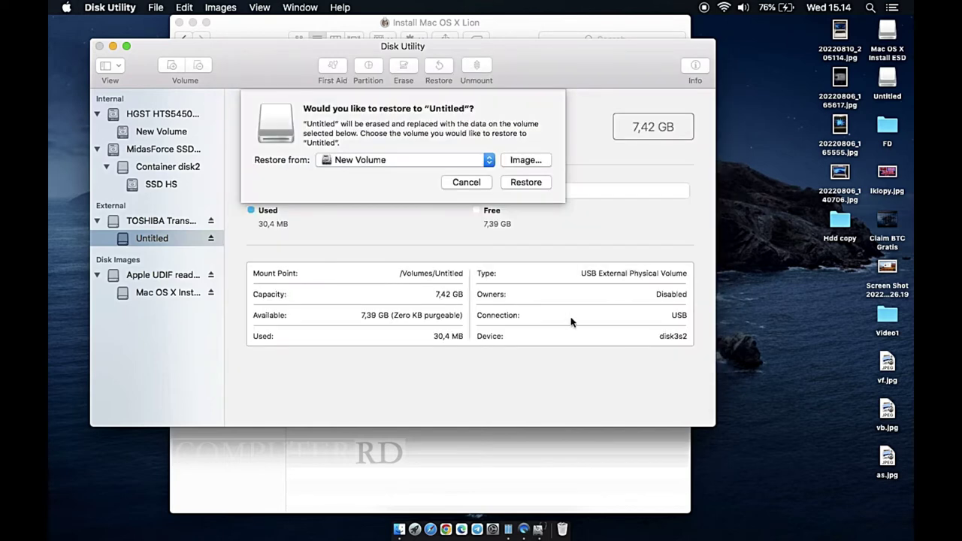
- Choose Mac OS X Install ESD as the volume to restore from
left_click(488, 160)
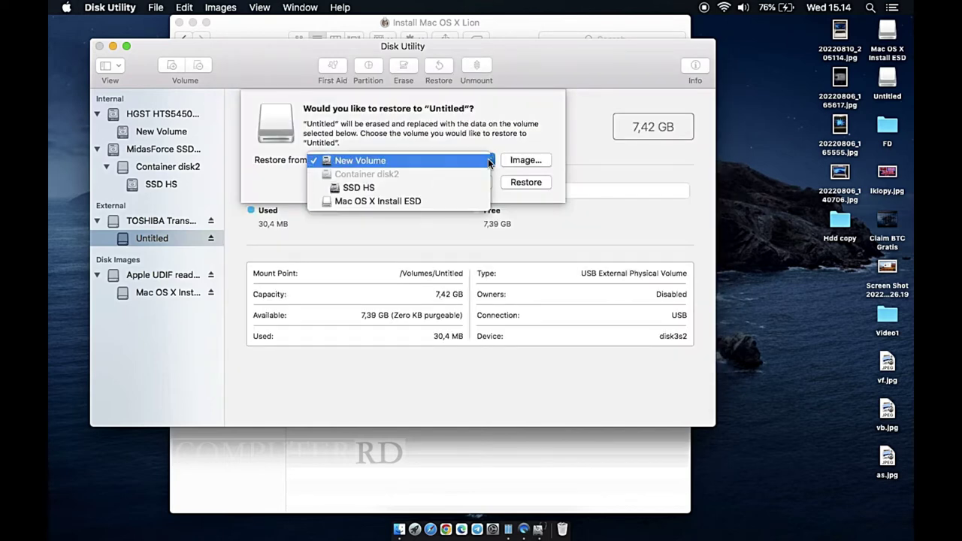
left_click(418, 203)
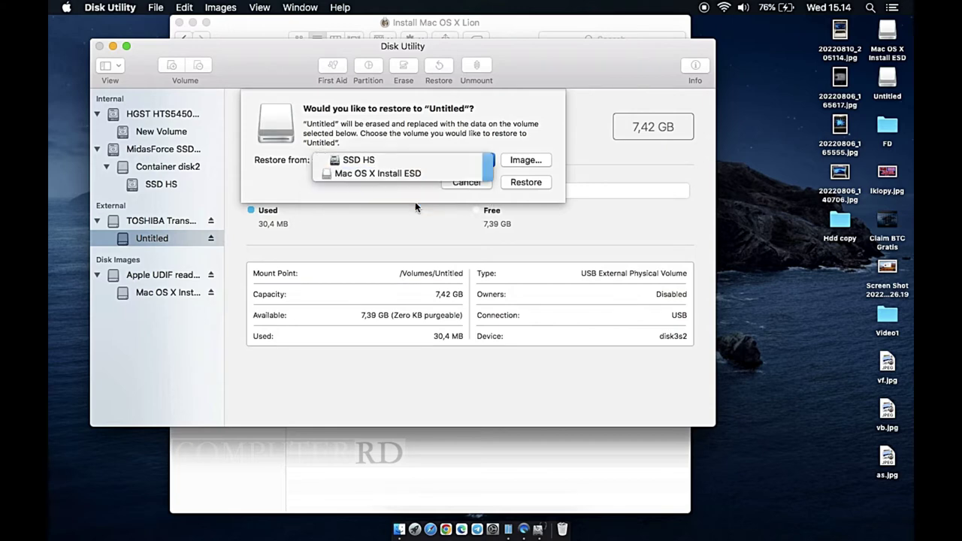
- Start restoring the Untitled volume from Mac OS X Install ESD and show the details of the process
left_click(525, 182)
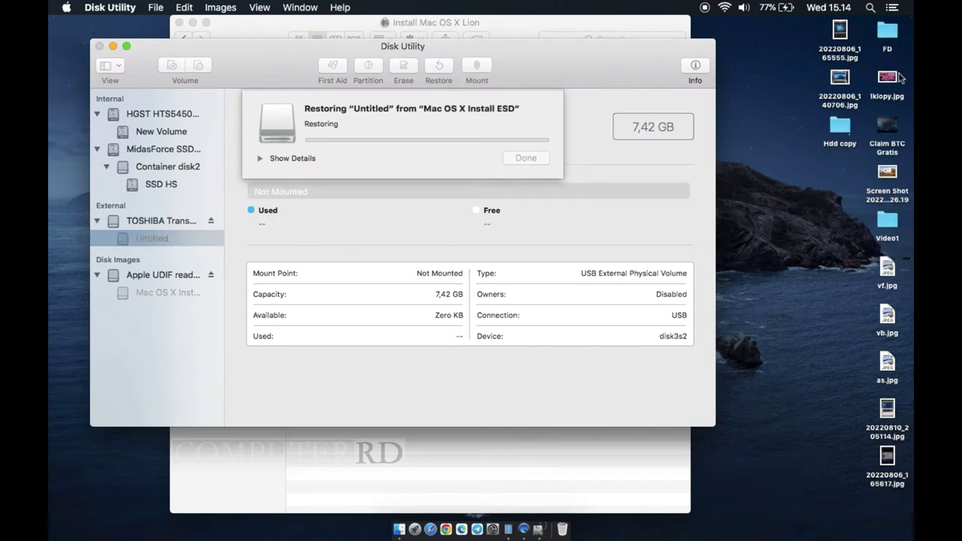
left_click(269, 158)
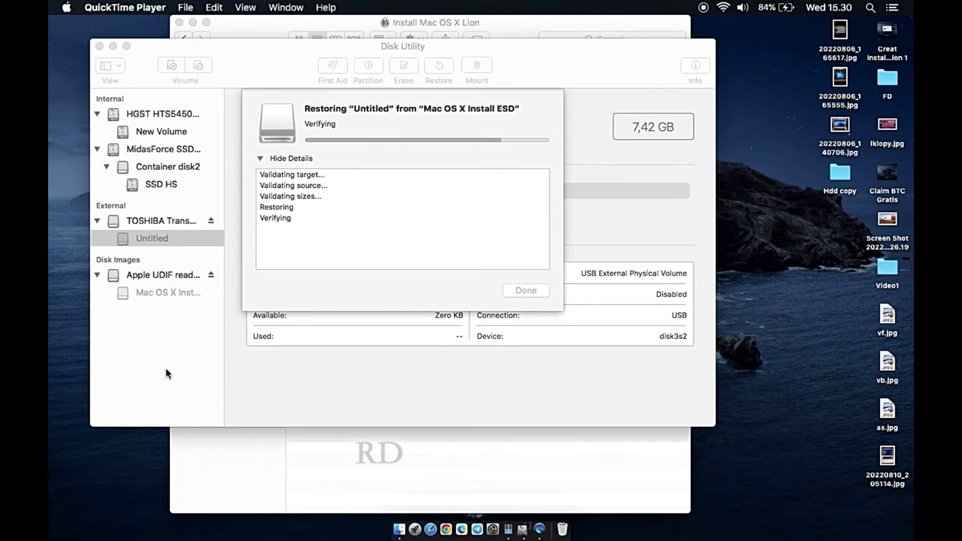
left_click(363, 289)
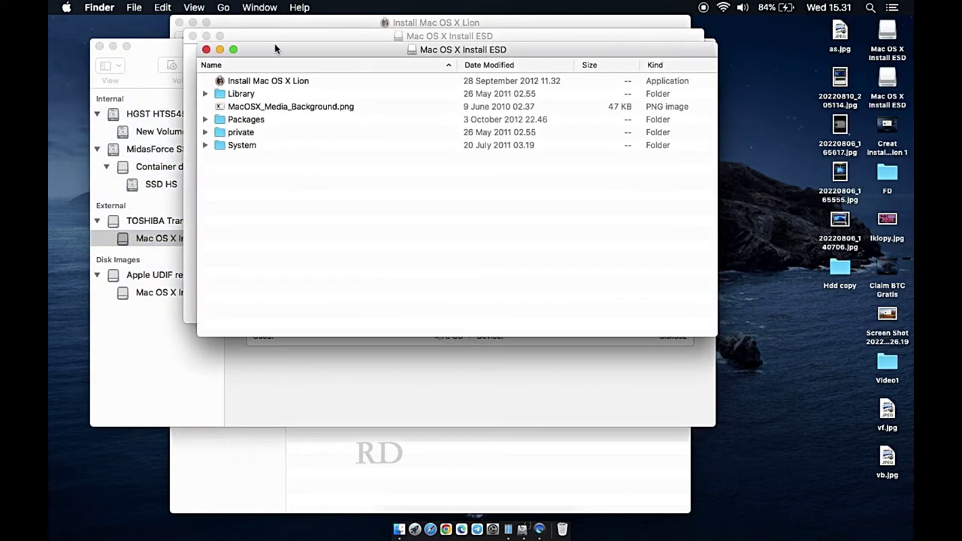
- Move the front Mac OS X Install ESD window aside and close both Mac OS X Install ESD windows
left_click_drag(275, 48, 423, 172)
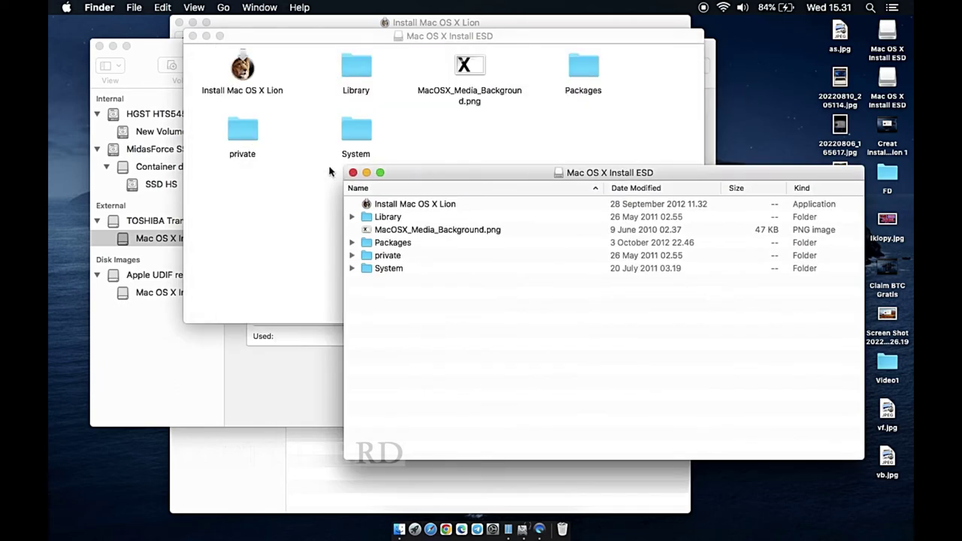
left_click(354, 174)
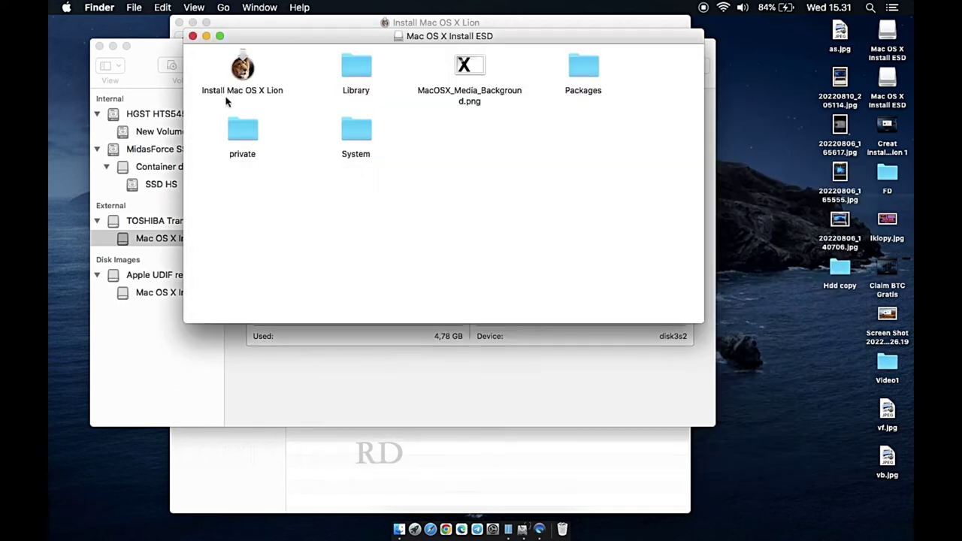
left_click(194, 39)
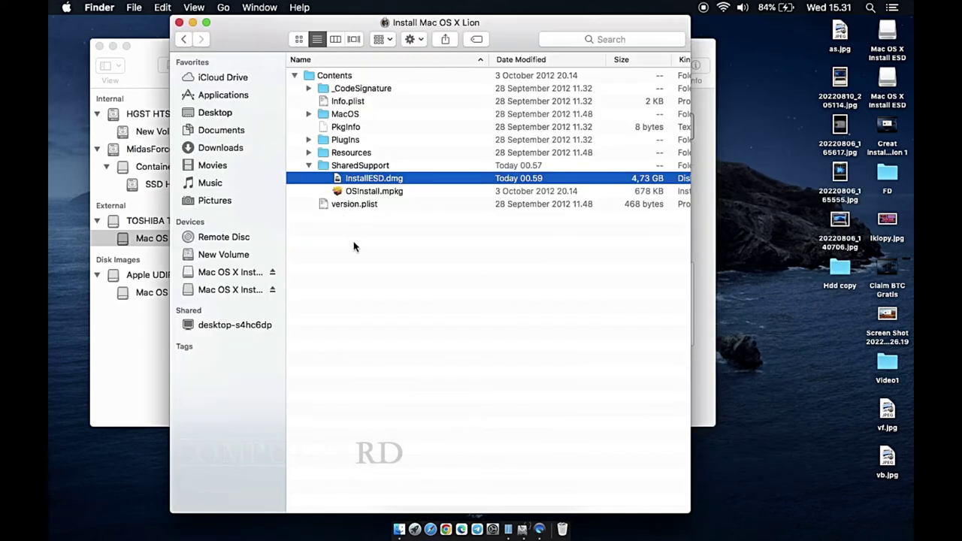
- Collapse the SharedSupport and Contents folders, go back to Applications and close the Finder window
left_click(354, 246)
left_click(309, 166)
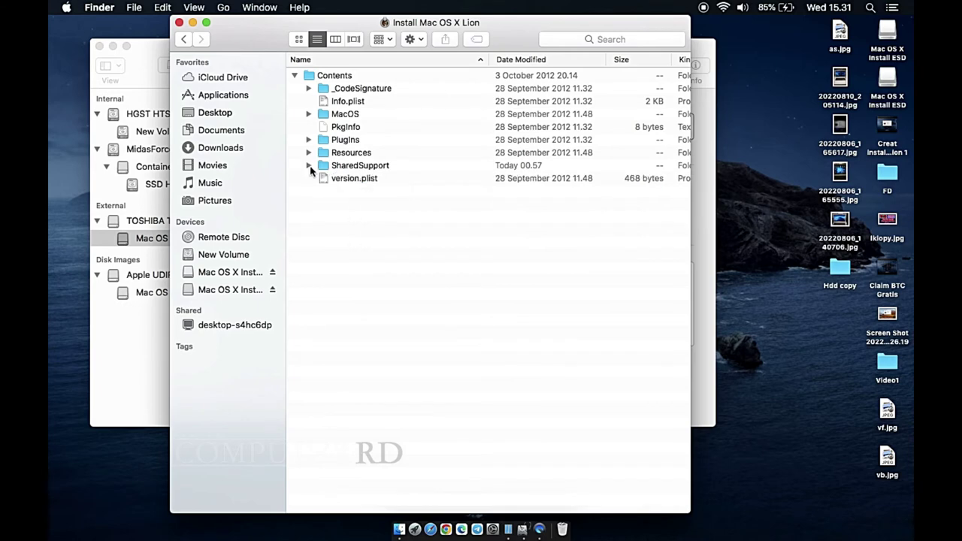
left_click(294, 76)
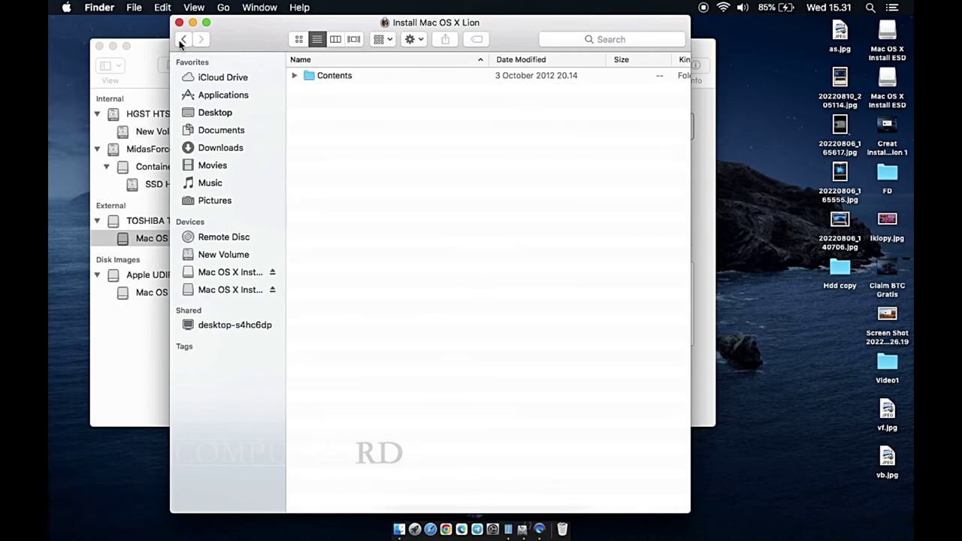
left_click(181, 40)
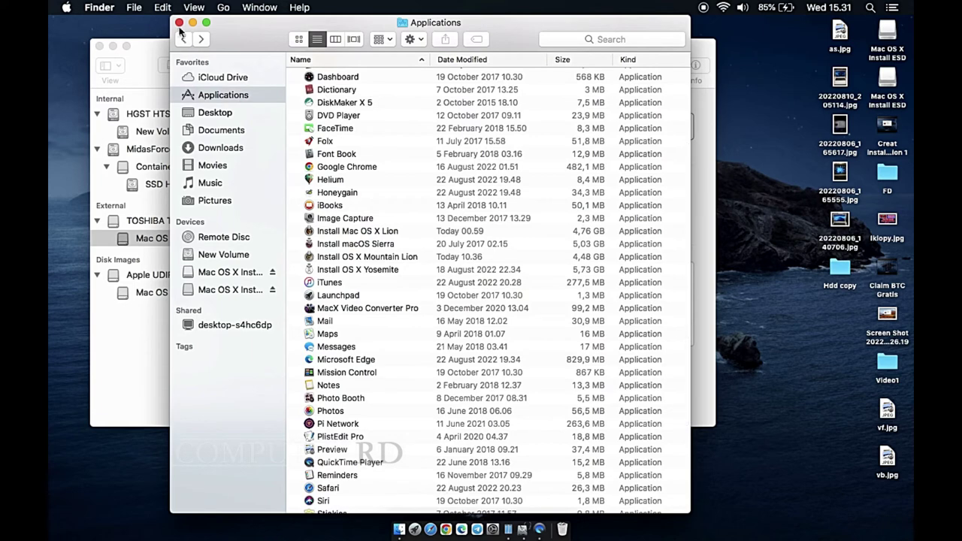
left_click(180, 23)
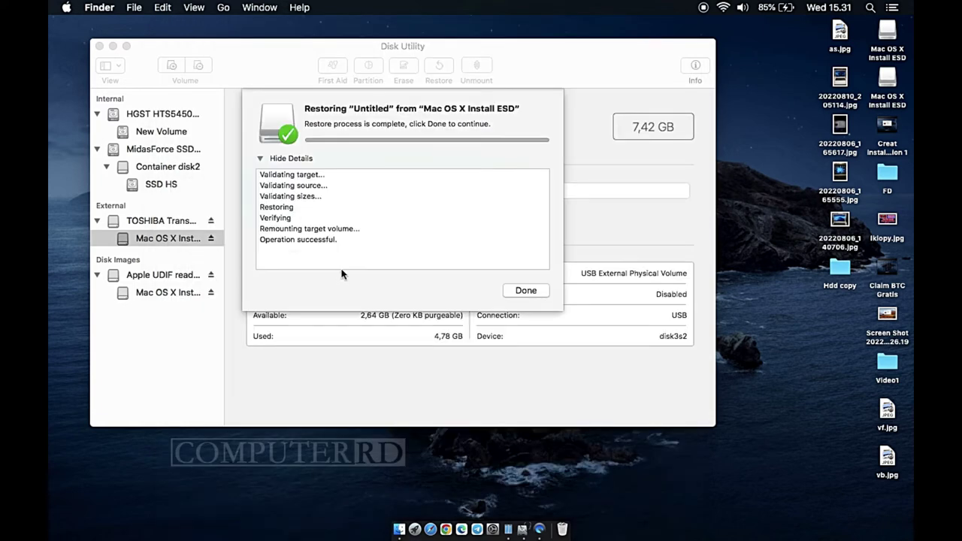
- Dismiss the completed restore dialog and quit Disk Utility
left_click(515, 293)
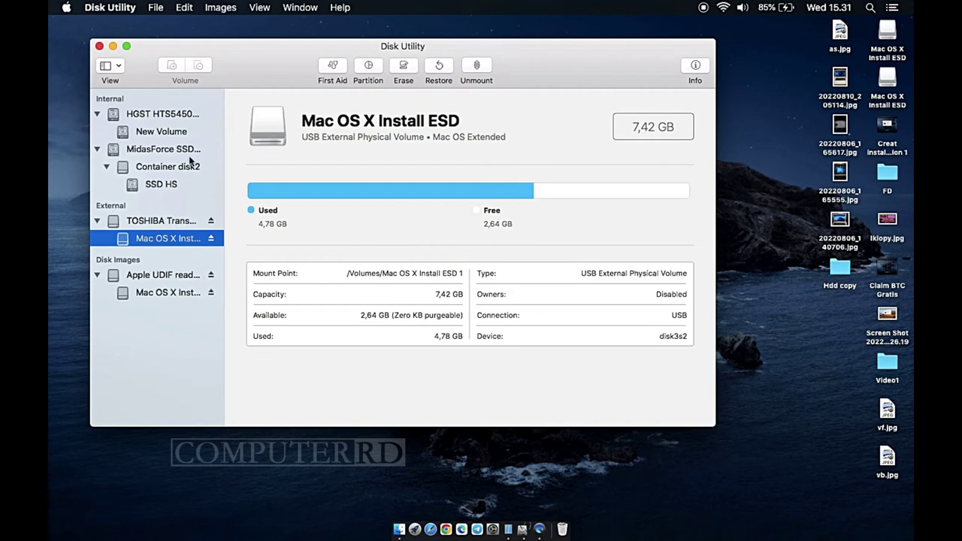
left_click(108, 6)
left_click(126, 112)
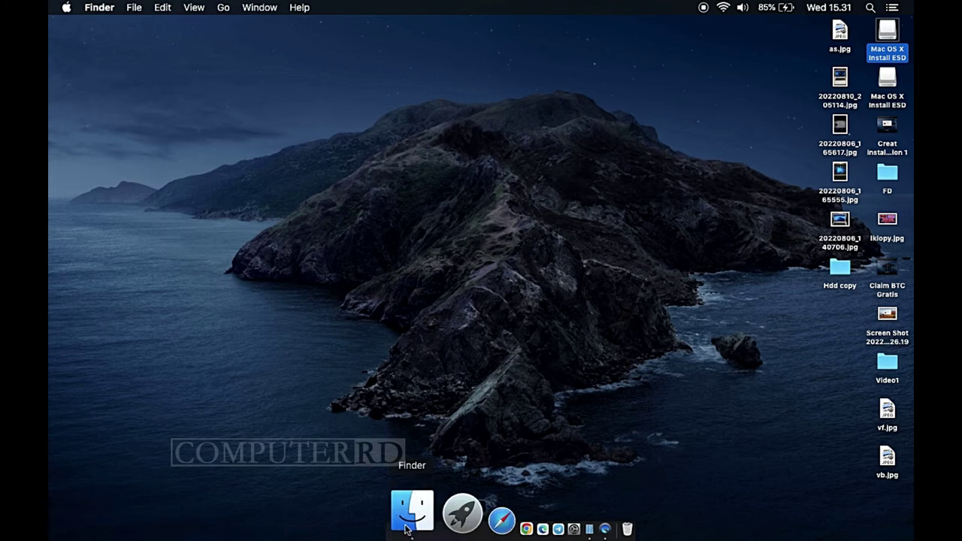
- Eject both Mac OS X Install ESD volumes from a new Finder window, close it and shut down the Mac
key("super+n")
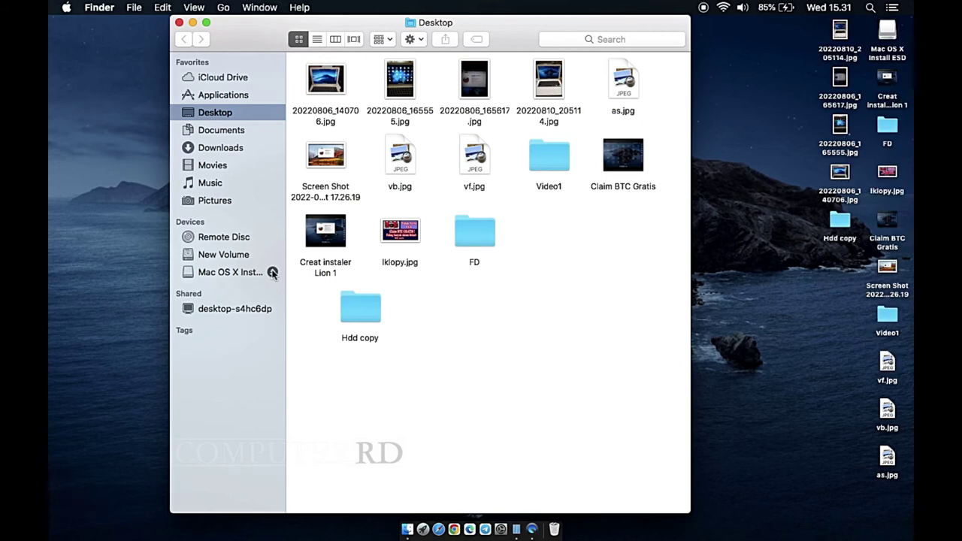
left_click(179, 23)
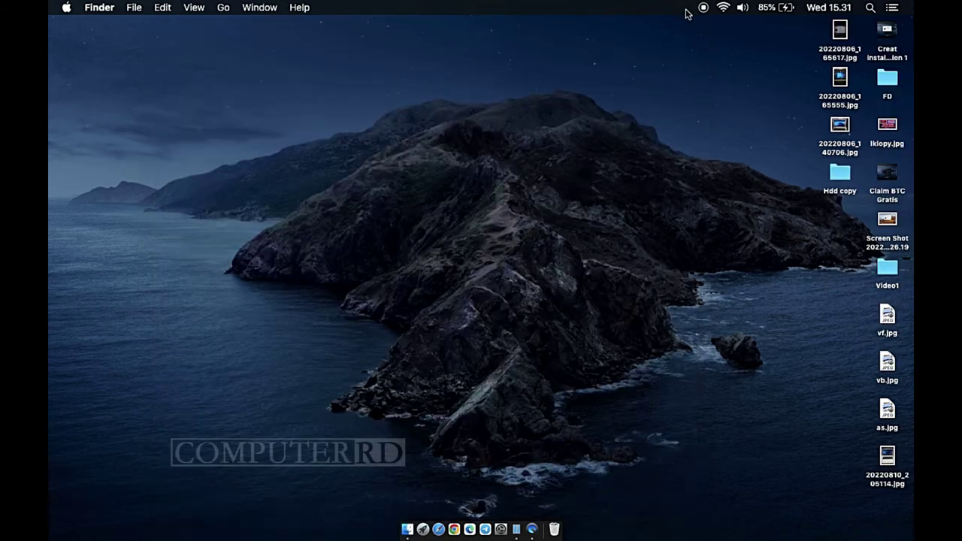
left_click(64, 8)
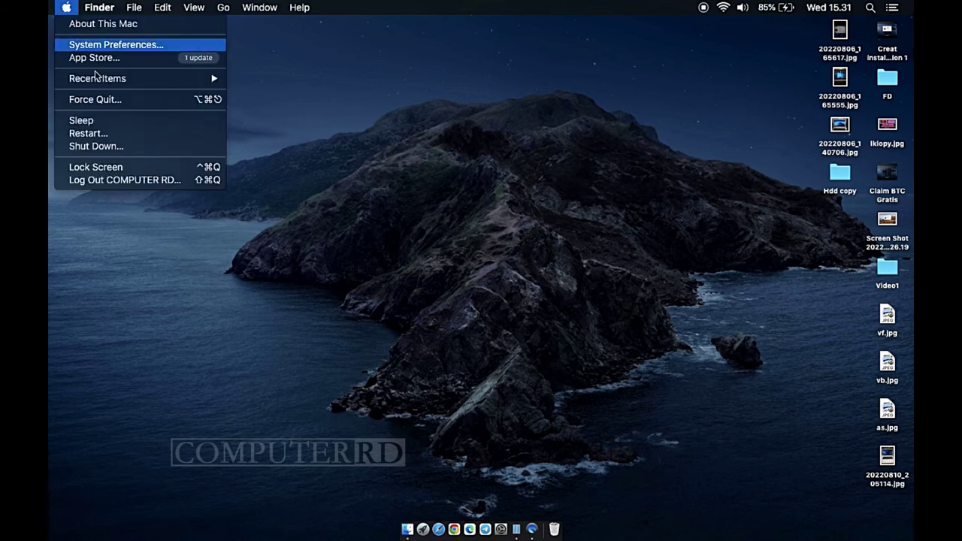
left_click(142, 147)
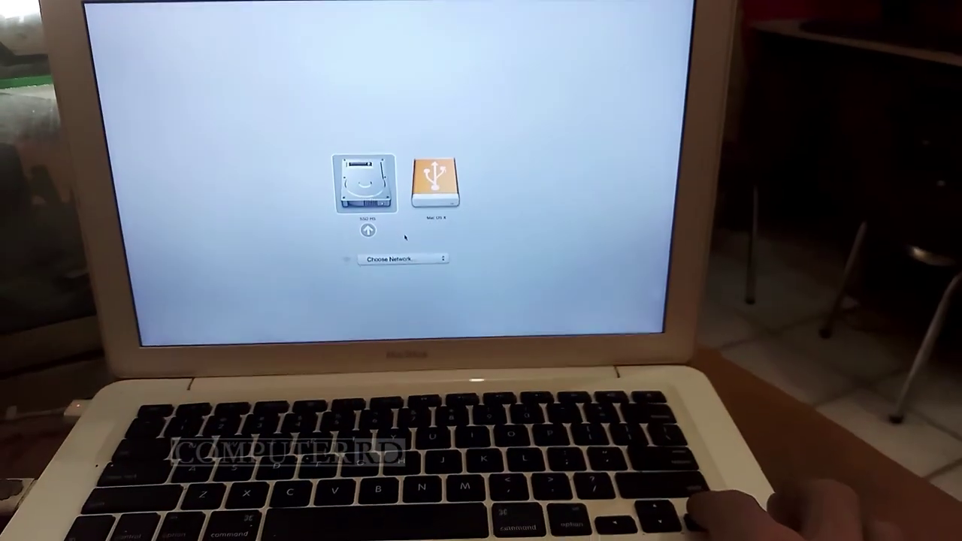
- Boot from the Mac OS X USB drive in the startup picker and select Reinstall Mac OS X in Mac OS X Utilities
key("Right")
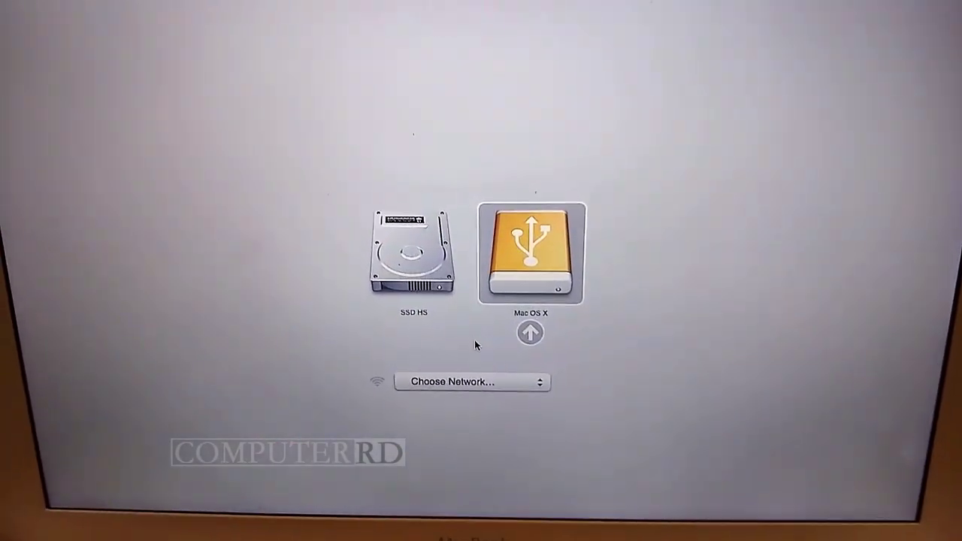
key("Return")
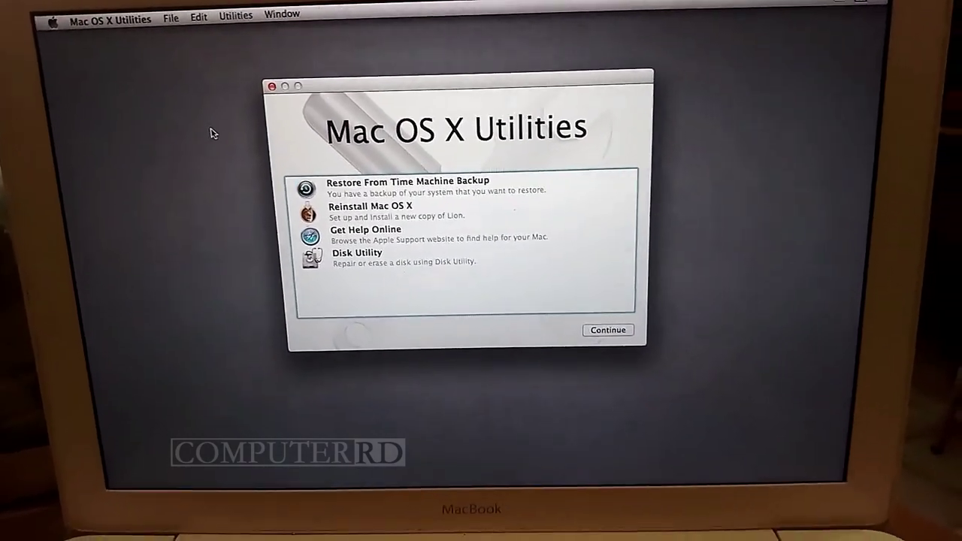
left_click(320, 220)
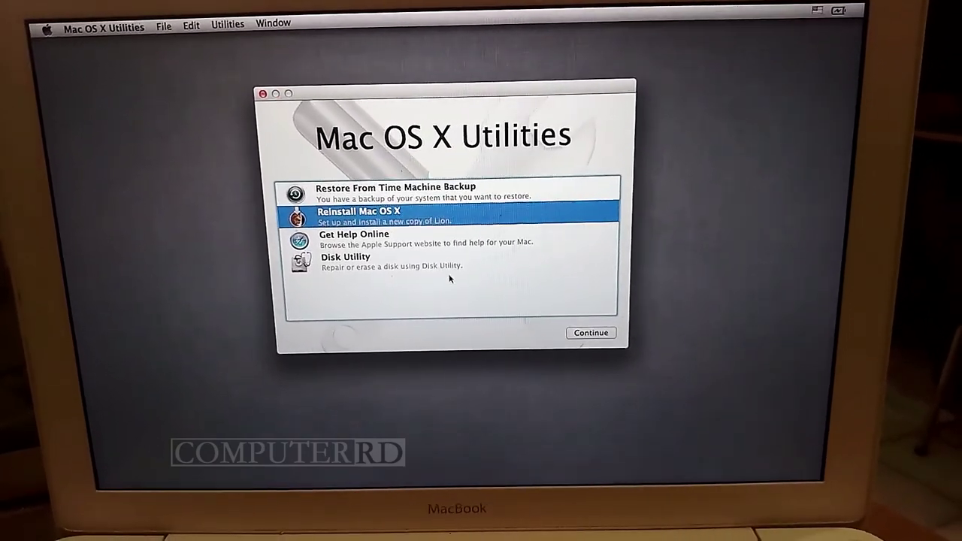